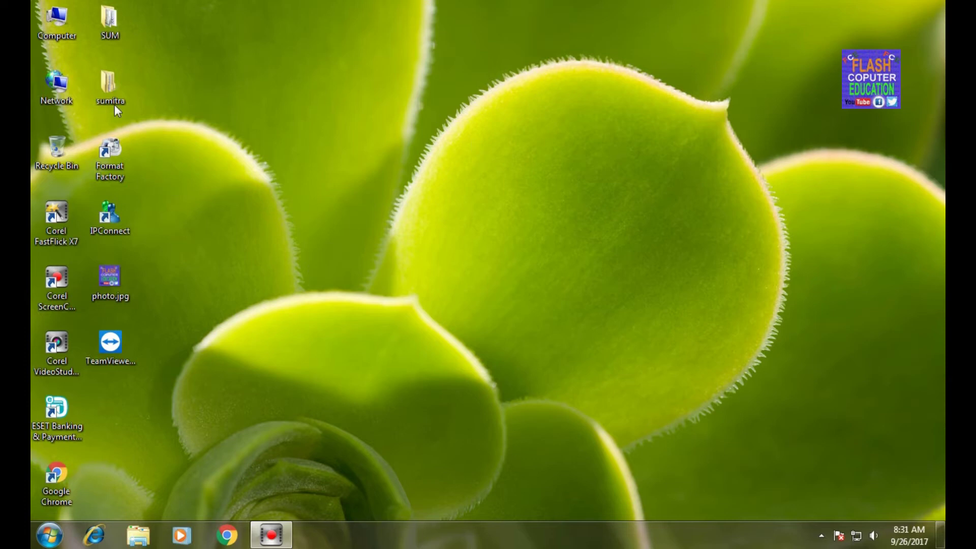
Step: Run the srv.exe installer from the SRB folder on Removable Disk (I:)
{"action": "double_click", "coordinate": [52, 24]}
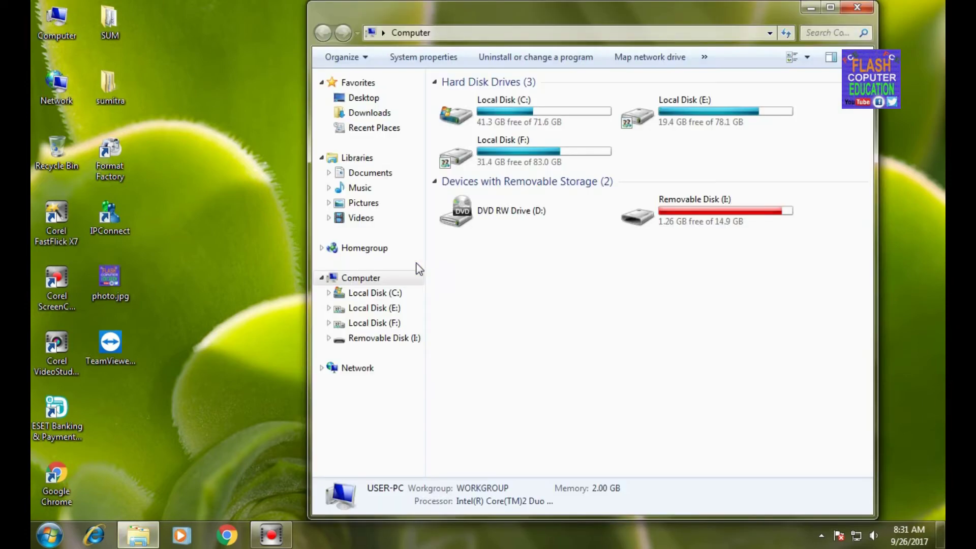
{"action": "double_click", "coordinate": [674, 216]}
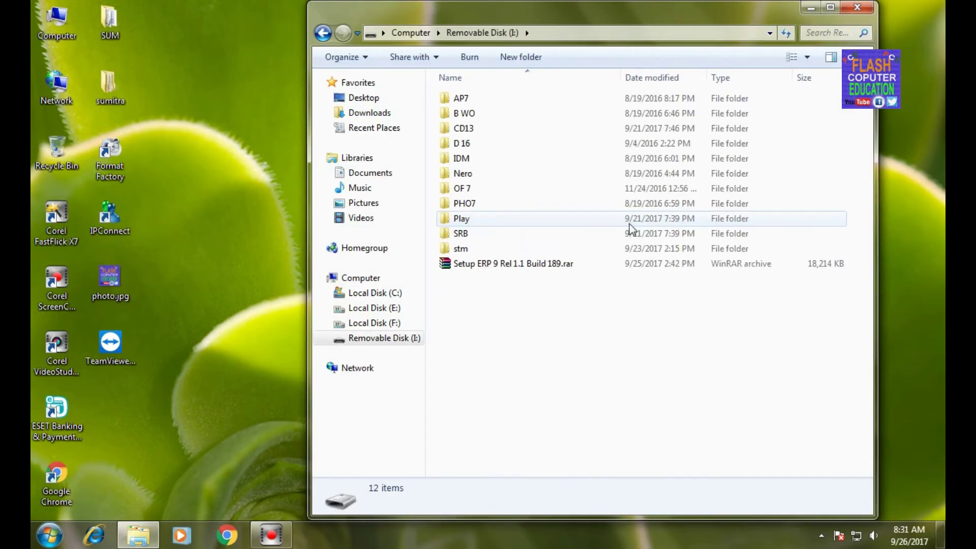
{"action": "left_click", "coordinate": [500, 235]}
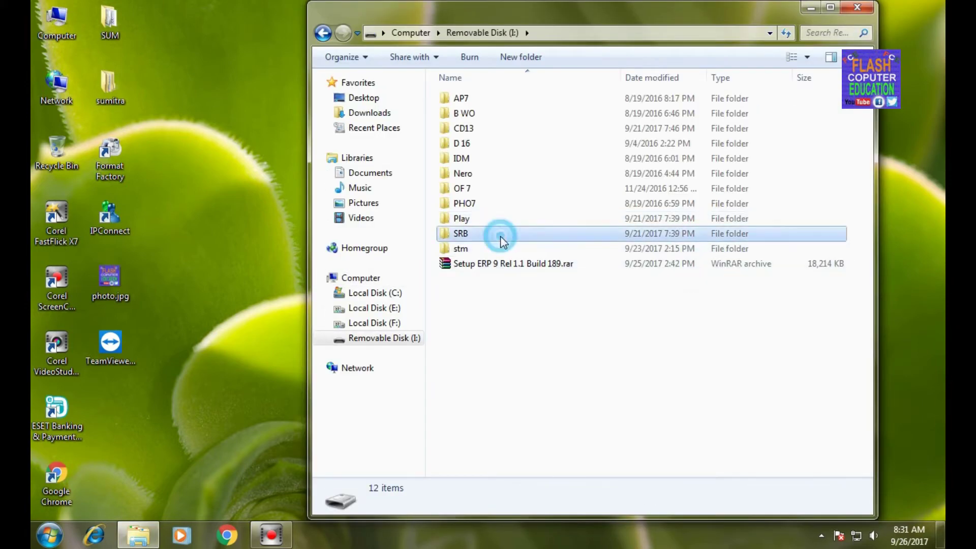
{"action": "double_click", "coordinate": [500, 235]}
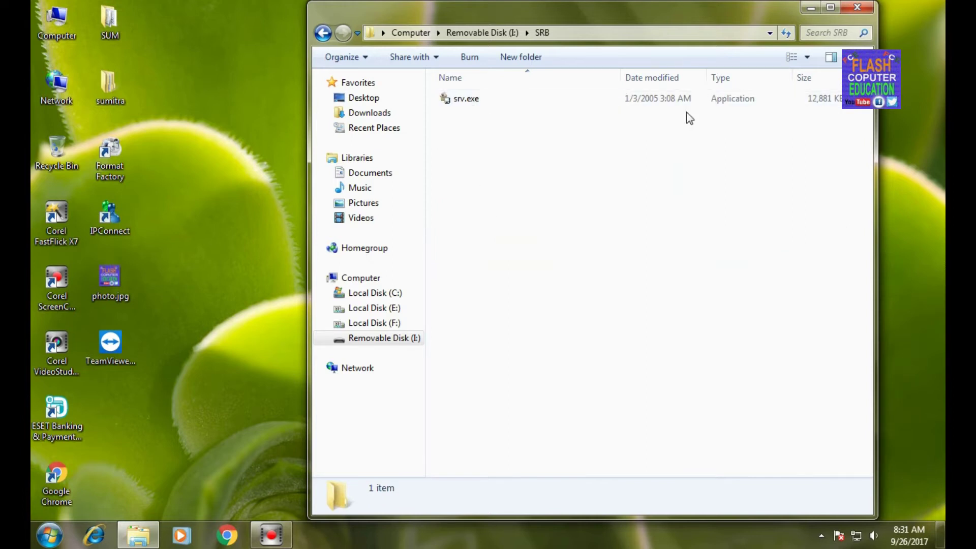
{"action": "double_click", "coordinate": [462, 102]}
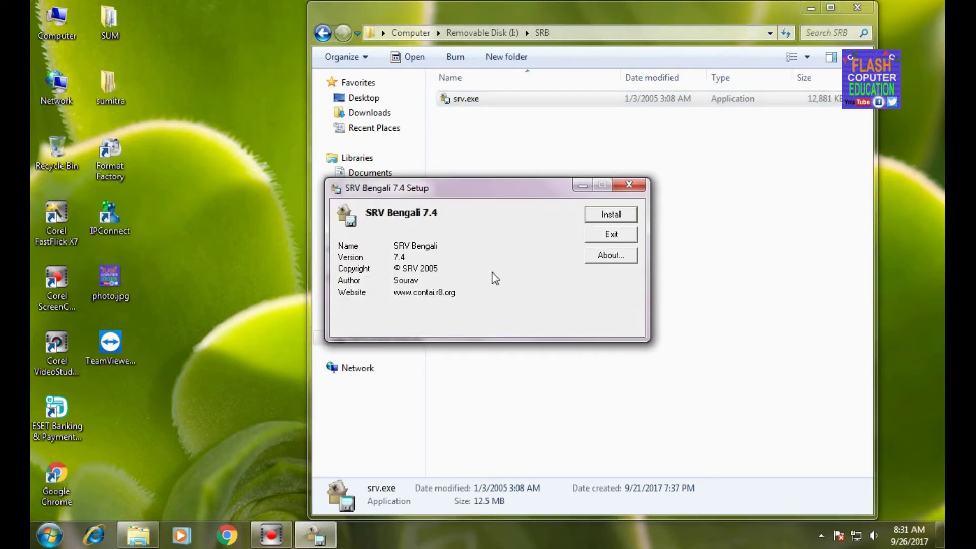
Step: Install SRV Bengali Keyman 6.0, accepting the licence and keeping both startup options enabled, and close the SRB folder window
{"action": "left_click", "coordinate": [612, 215]}
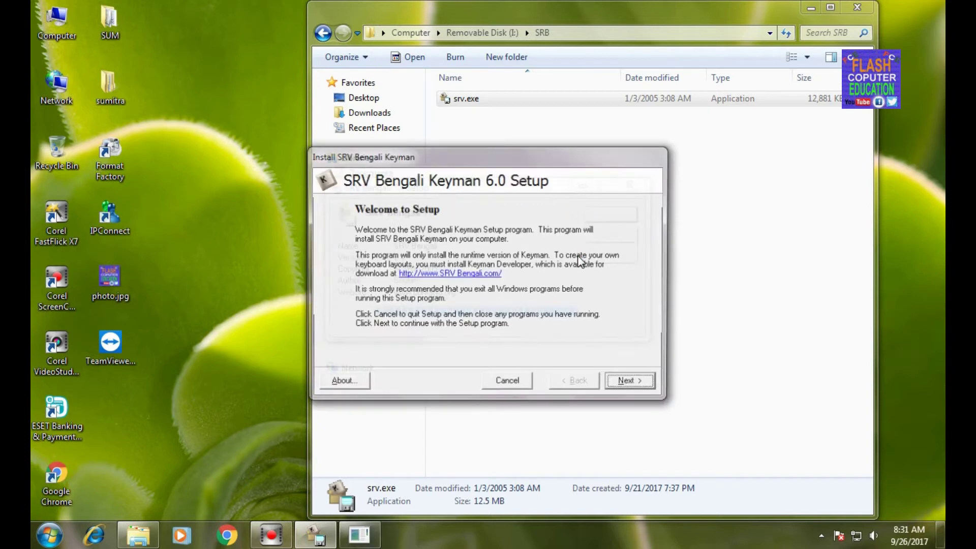
{"action": "left_click", "coordinate": [630, 388]}
{"action": "left_click", "coordinate": [422, 355]}
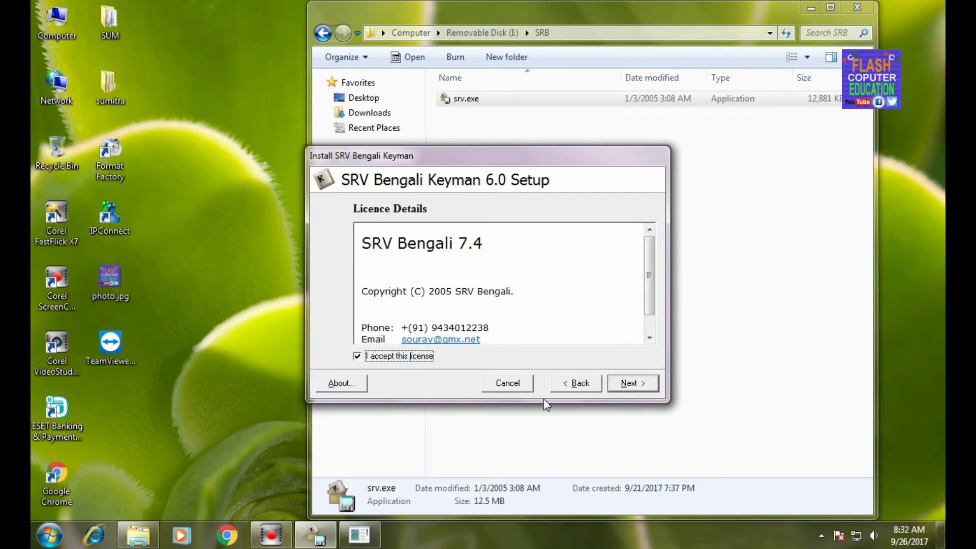
{"action": "left_click", "coordinate": [633, 388]}
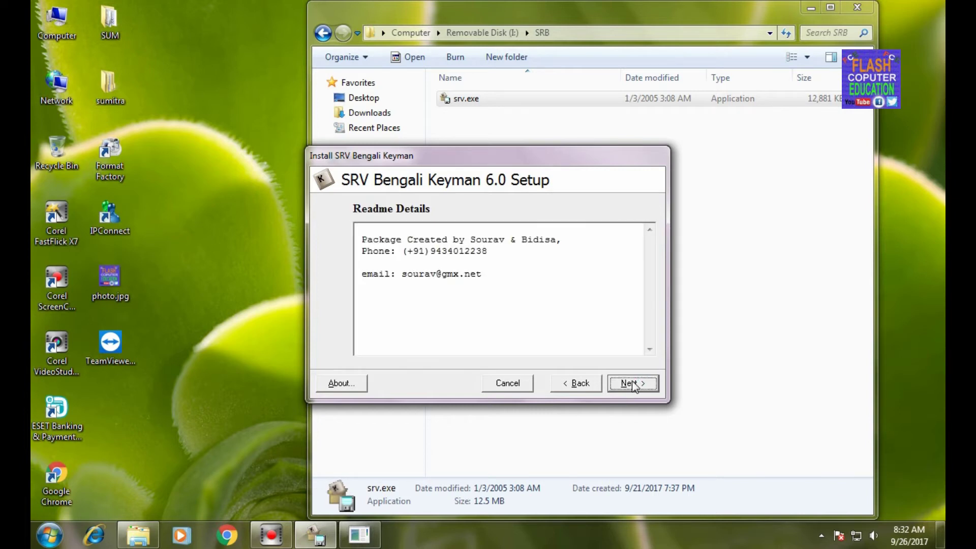
{"action": "left_click", "coordinate": [633, 387]}
{"action": "left_click", "coordinate": [633, 387]}
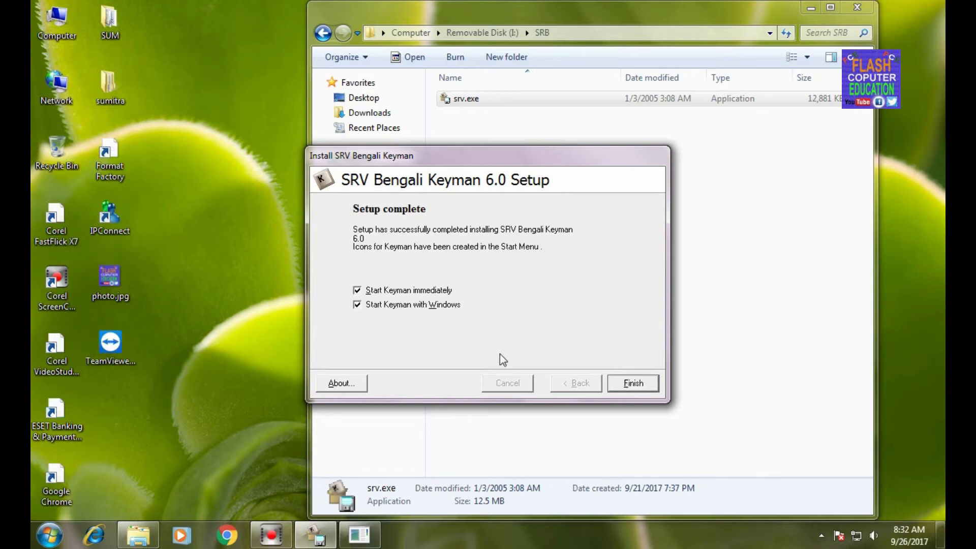
{"action": "left_click", "coordinate": [636, 383]}
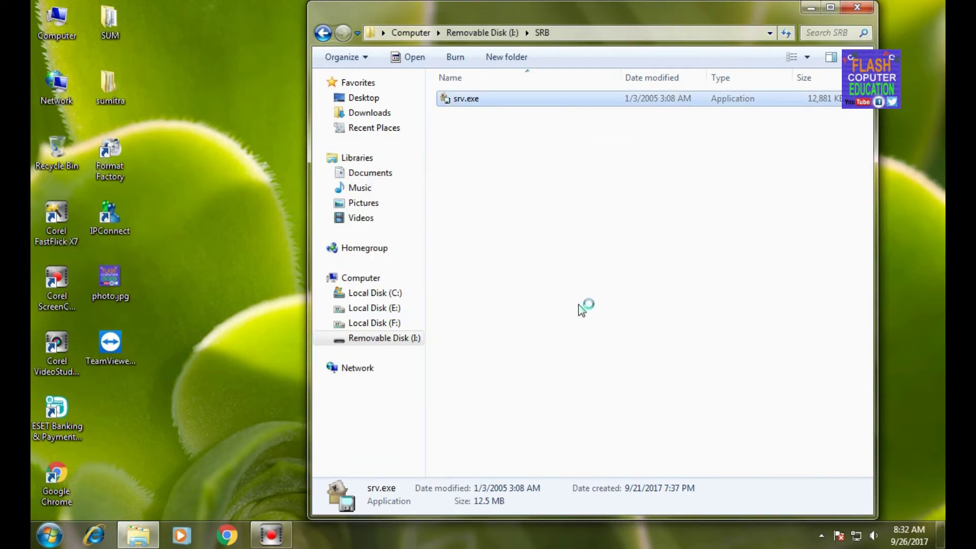
{"action": "left_click", "coordinate": [858, 7]}
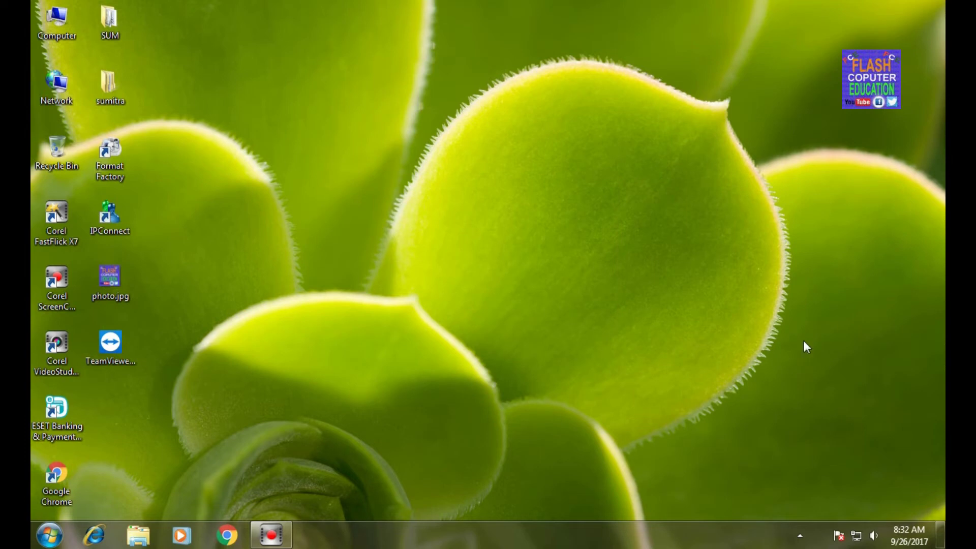
Step: Try to switch Keyman to the SRV Bidisa Bengali keyboard and to SRV Bidisa Bangla Academy from the hidden notification icons
{"action": "left_click", "coordinate": [800, 535]}
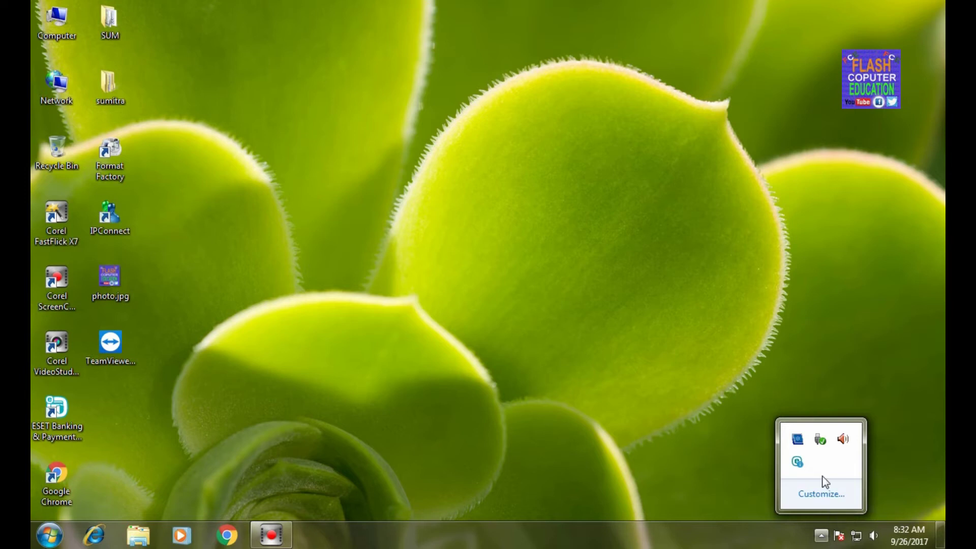
{"action": "left_click", "coordinate": [821, 457]}
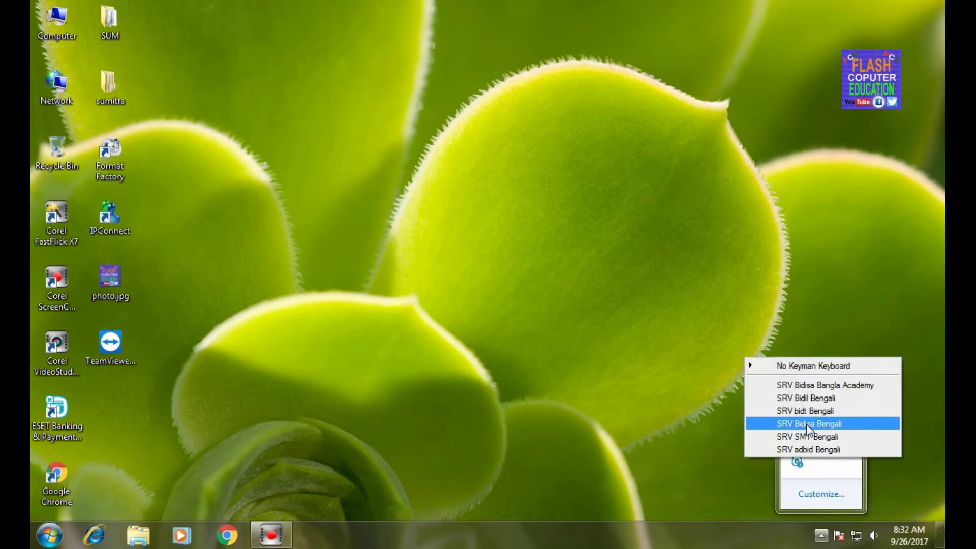
{"action": "left_click", "coordinate": [808, 424]}
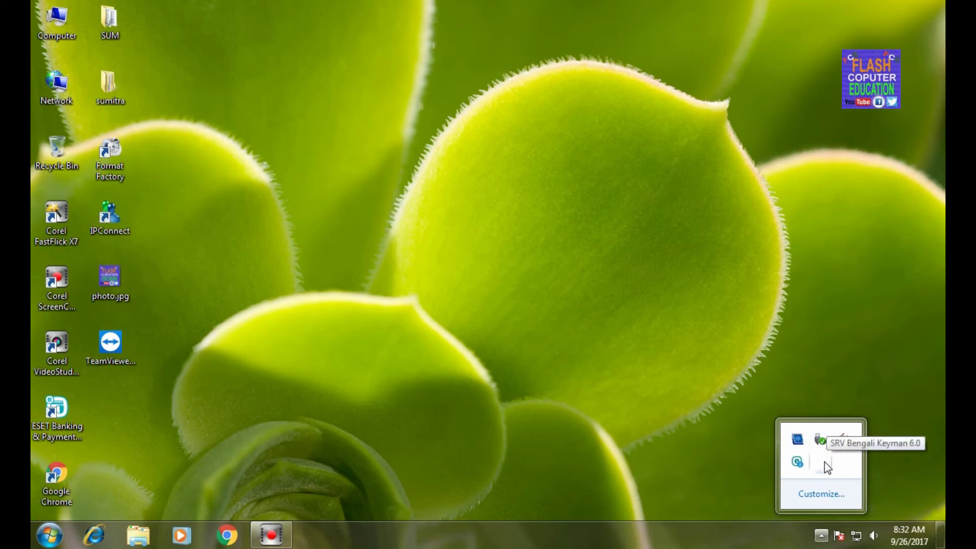
{"action": "left_click", "coordinate": [824, 463]}
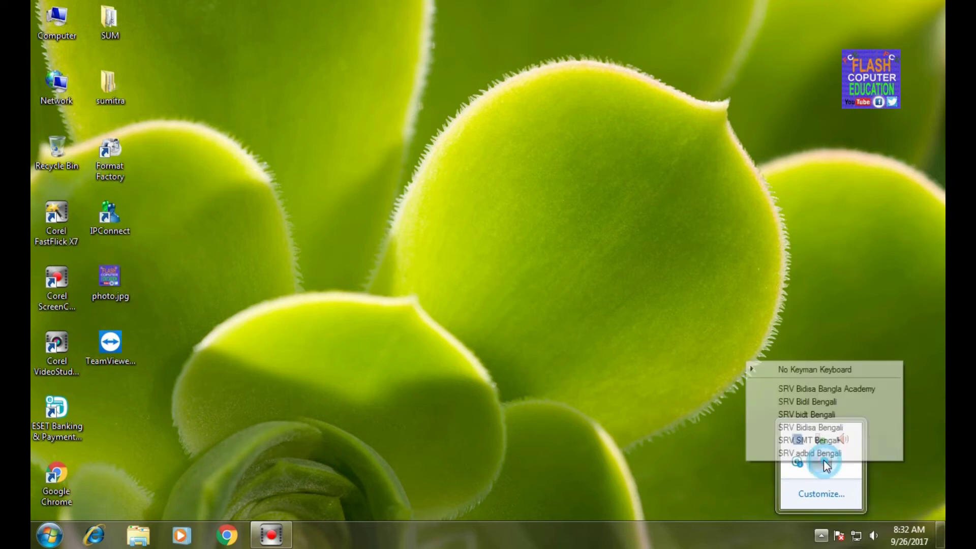
{"action": "left_click", "coordinate": [774, 388]}
Step: Review the list of Bengali keyboards offered by the hidden SRV Bengali Keyman icon, and dismiss it
{"action": "left_click", "coordinate": [821, 538]}
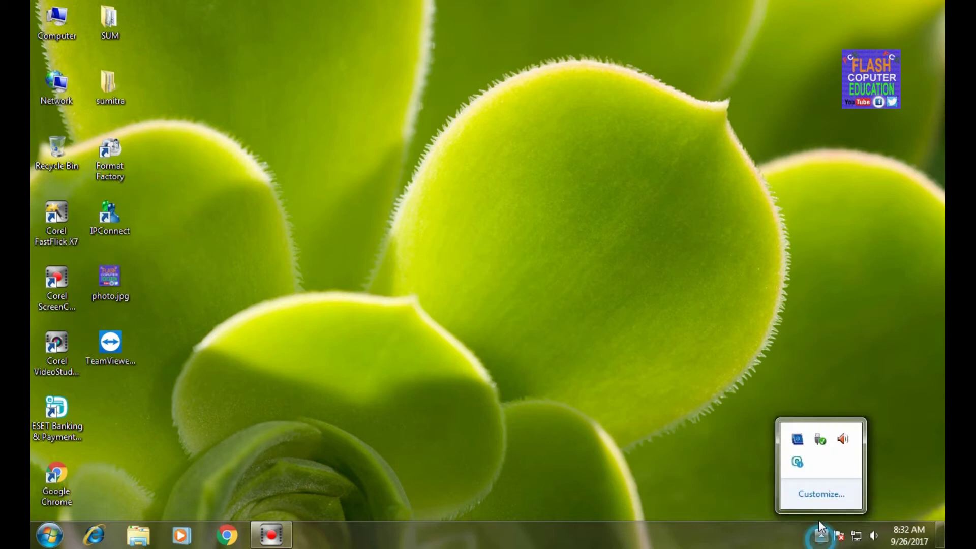
{"action": "left_click", "coordinate": [818, 460]}
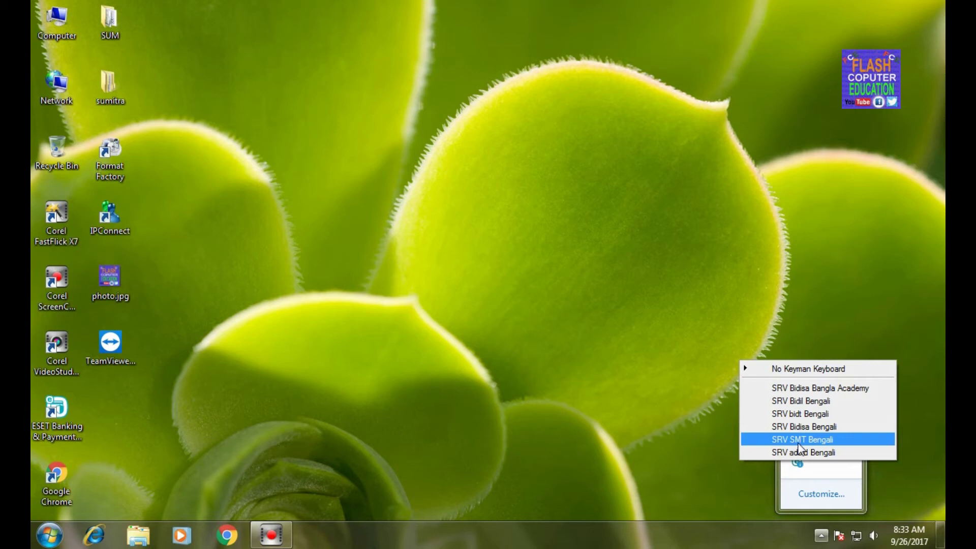
{"action": "left_click", "coordinate": [660, 358]}
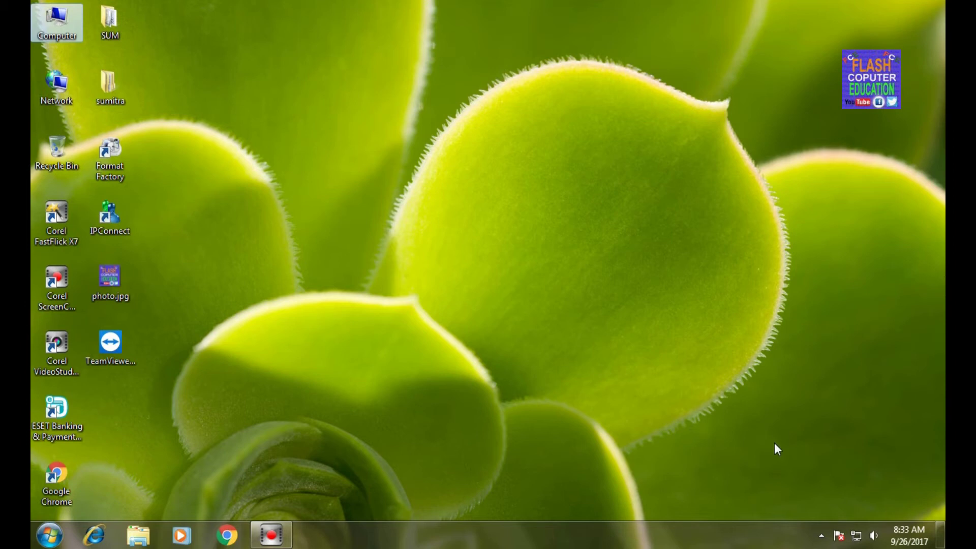
Step: Customize the notification area so that SRV Bengali uses "Show icon and notifications", and apply the change
{"action": "left_click", "coordinate": [821, 536]}
{"action": "left_click", "coordinate": [821, 535]}
{"action": "left_click", "coordinate": [822, 535]}
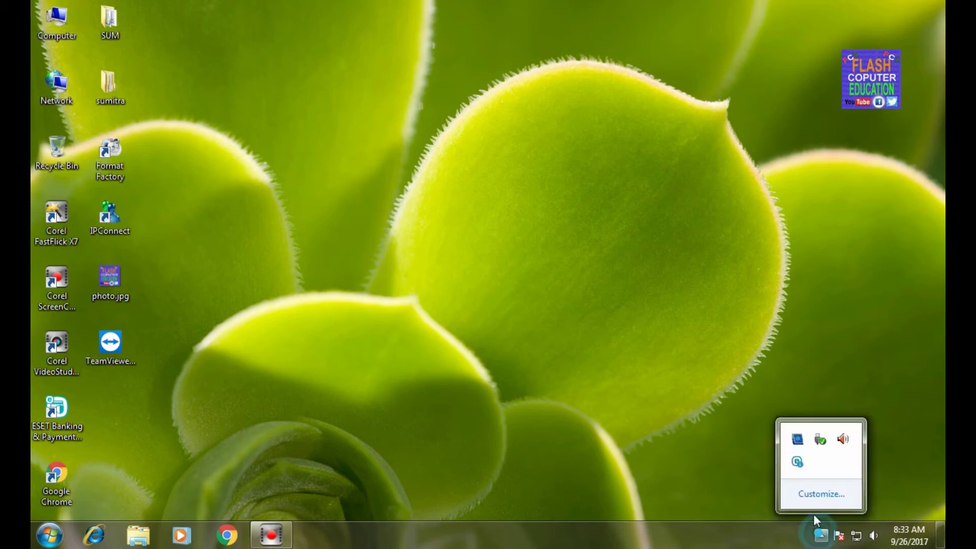
{"action": "left_click", "coordinate": [816, 498]}
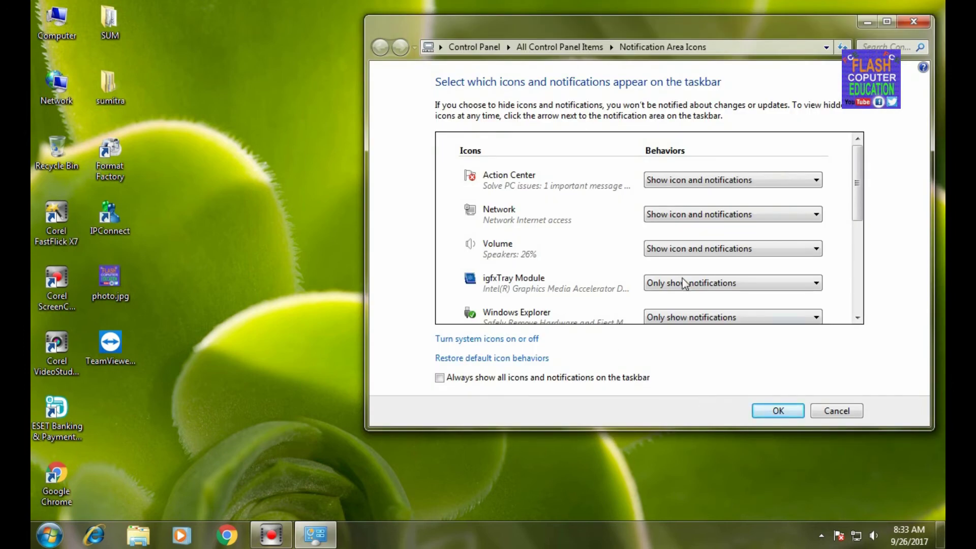
{"action": "left_click_drag", "start_coordinate": [856, 182], "coordinate": [863, 273]}
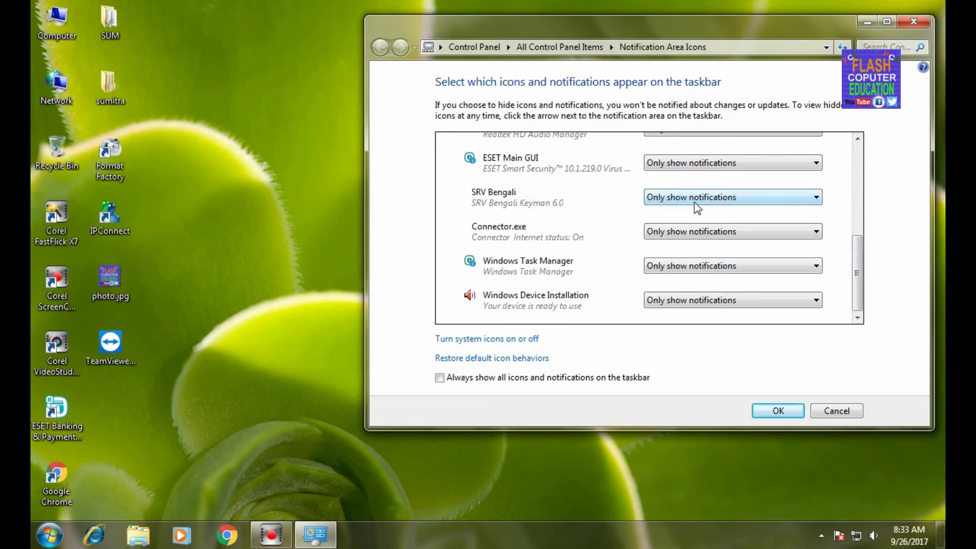
{"action": "left_click", "coordinate": [809, 199]}
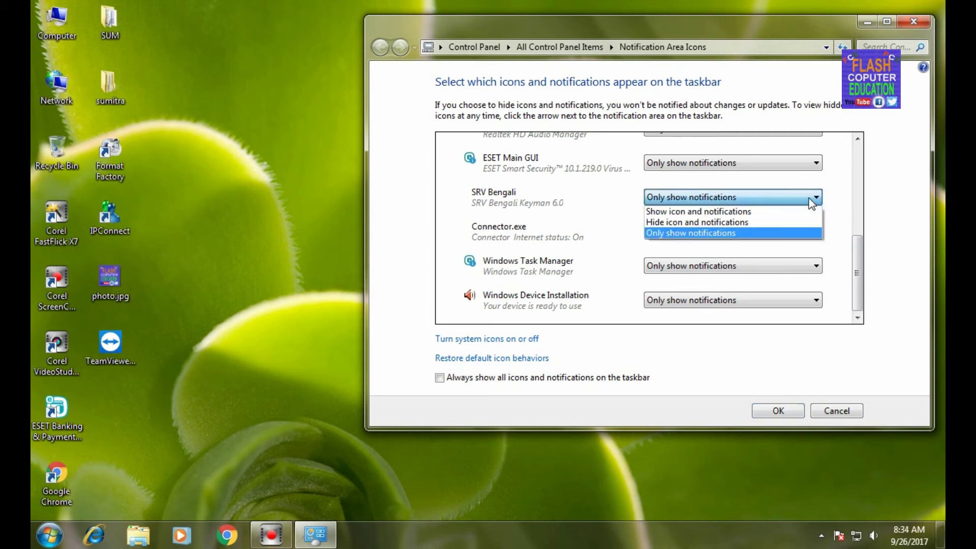
{"action": "left_click", "coordinate": [780, 211]}
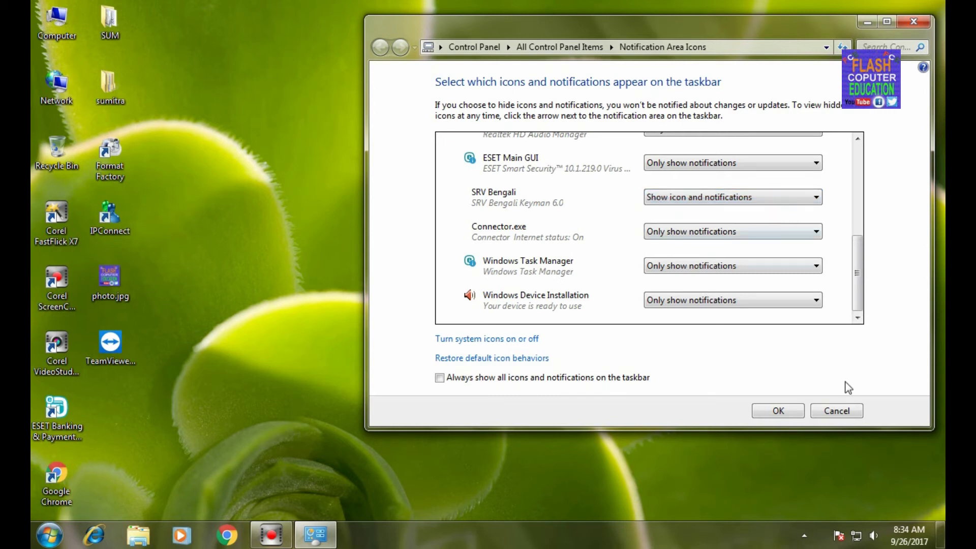
{"action": "left_click", "coordinate": [784, 412]}
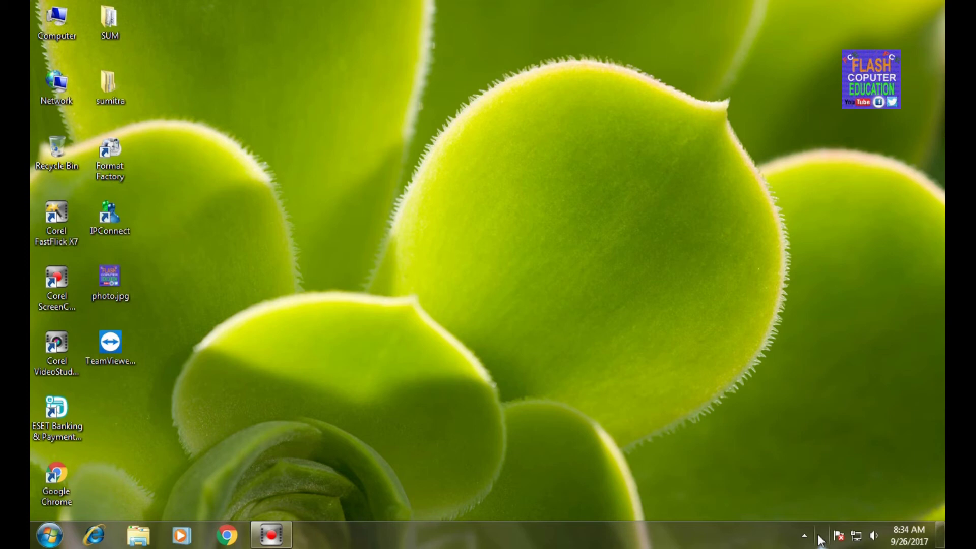
Step: Check the remaining hidden notification icons and try to choose a Bengali keyboard from the Keyman icon on the taskbar
{"action": "left_click", "coordinate": [806, 534]}
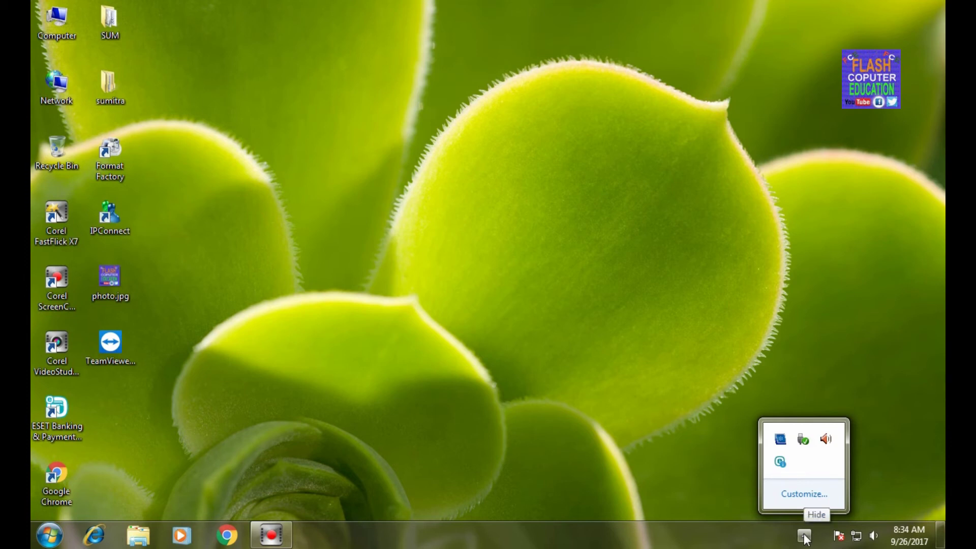
{"action": "left_click", "coordinate": [709, 410]}
{"action": "left_click", "coordinate": [801, 532]}
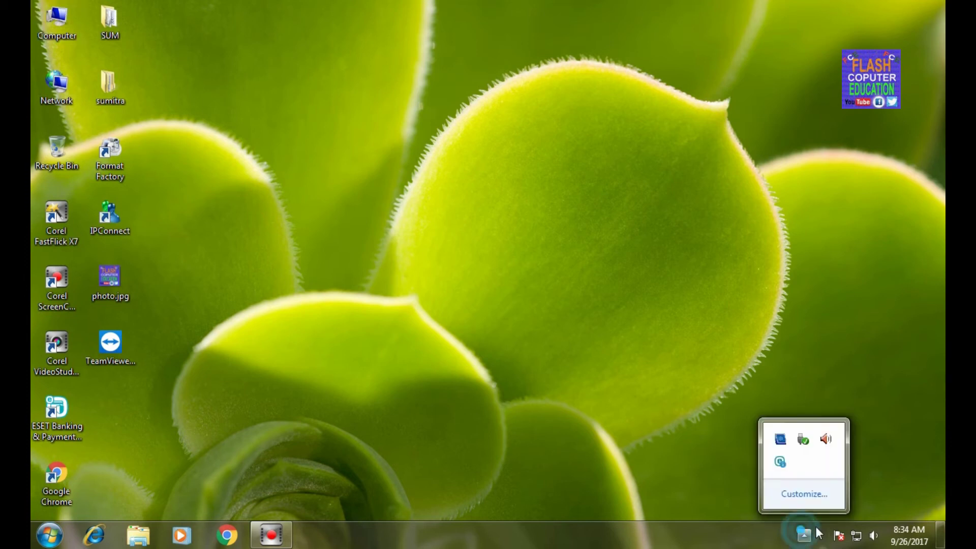
{"action": "left_click", "coordinate": [821, 533]}
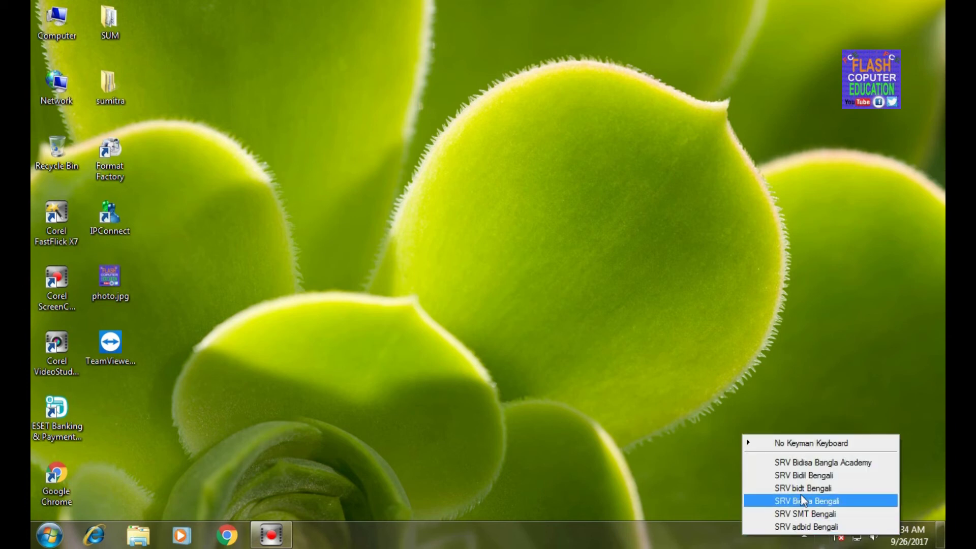
{"action": "left_click", "coordinate": [797, 480]}
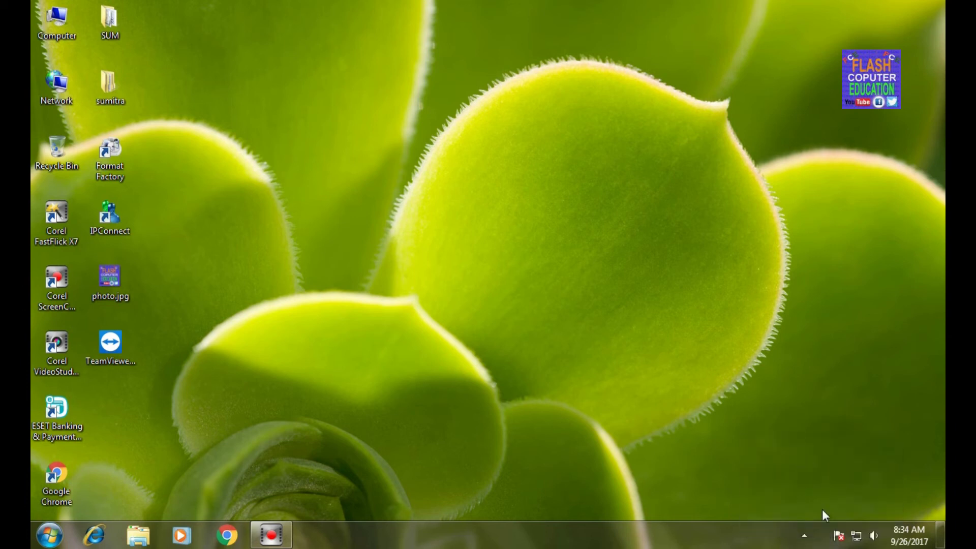
Step: Try to switch Keyman to the SRV SMT Bengali keyboard, and recheck the keyboard list
{"action": "left_click", "coordinate": [821, 535]}
{"action": "left_click", "coordinate": [819, 534]}
{"action": "left_click", "coordinate": [793, 518]}
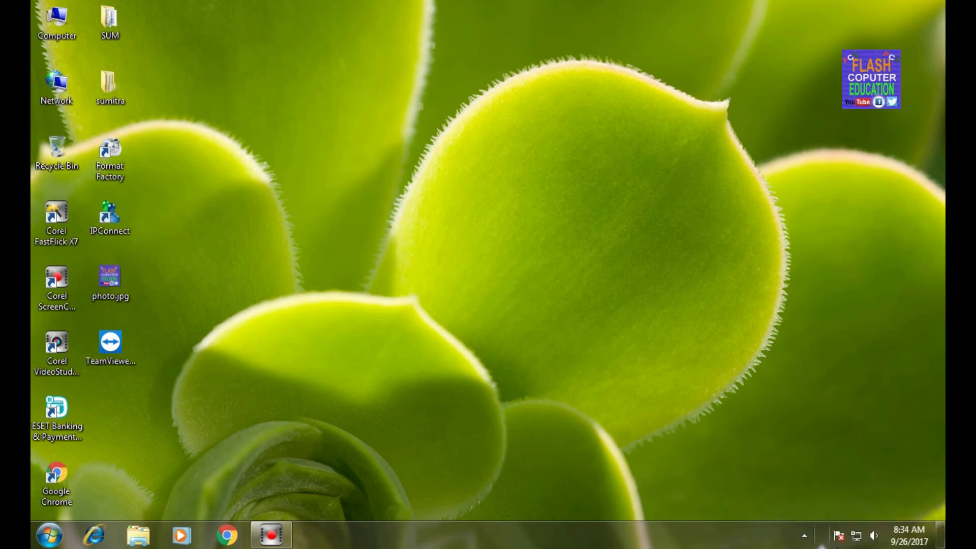
{"action": "left_click", "coordinate": [820, 536]}
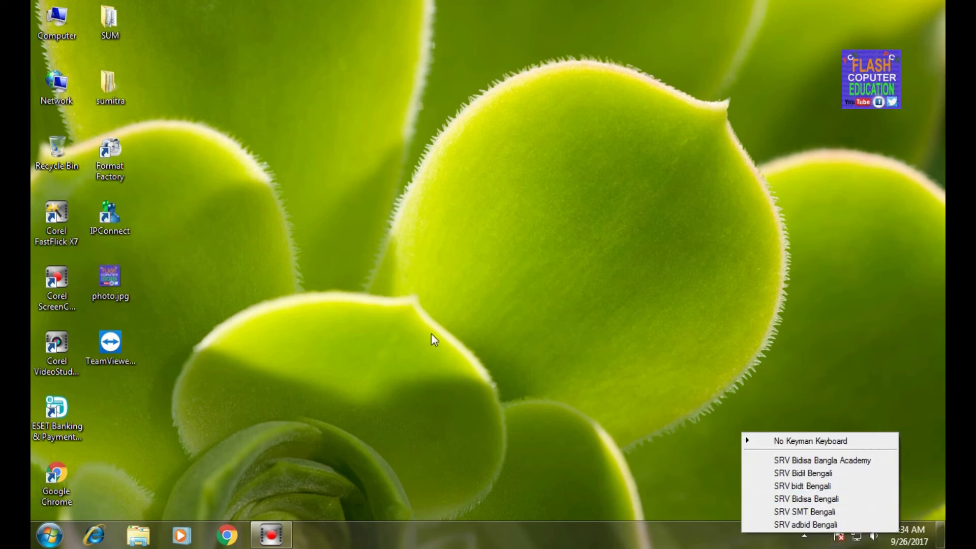
{"action": "left_click", "coordinate": [403, 324]}
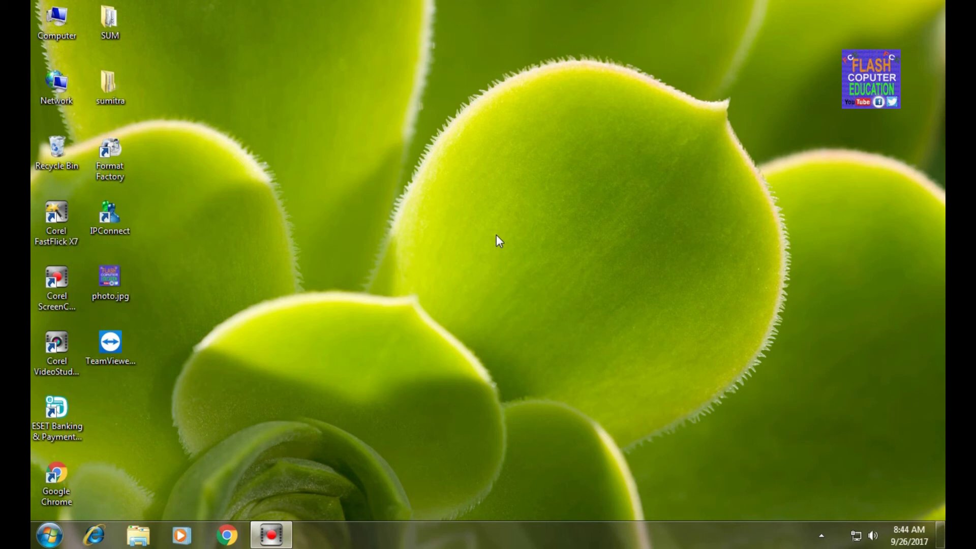
Step: Choose SRV Bidisa Bengali as the active Keyman keyboard
{"action": "left_click", "coordinate": [840, 535]}
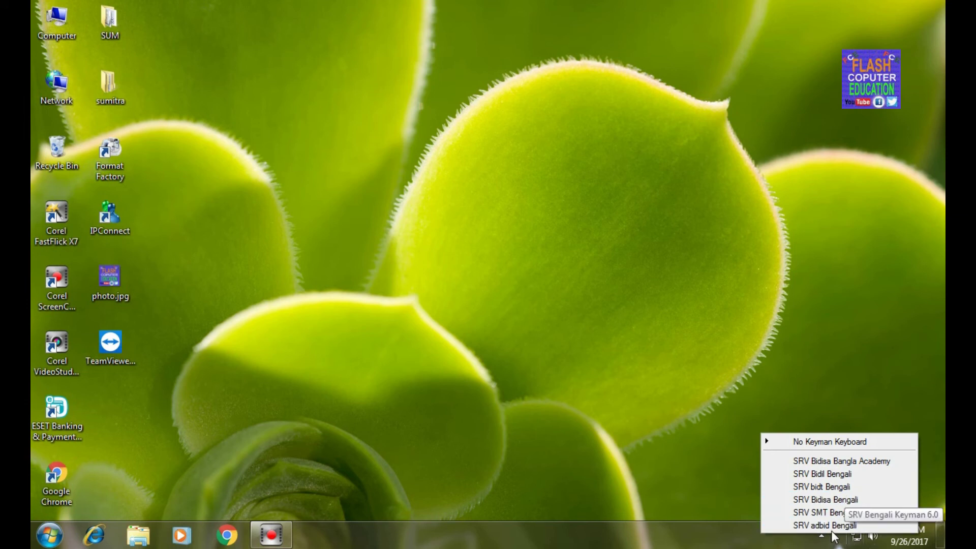
{"action": "left_click", "coordinate": [814, 499]}
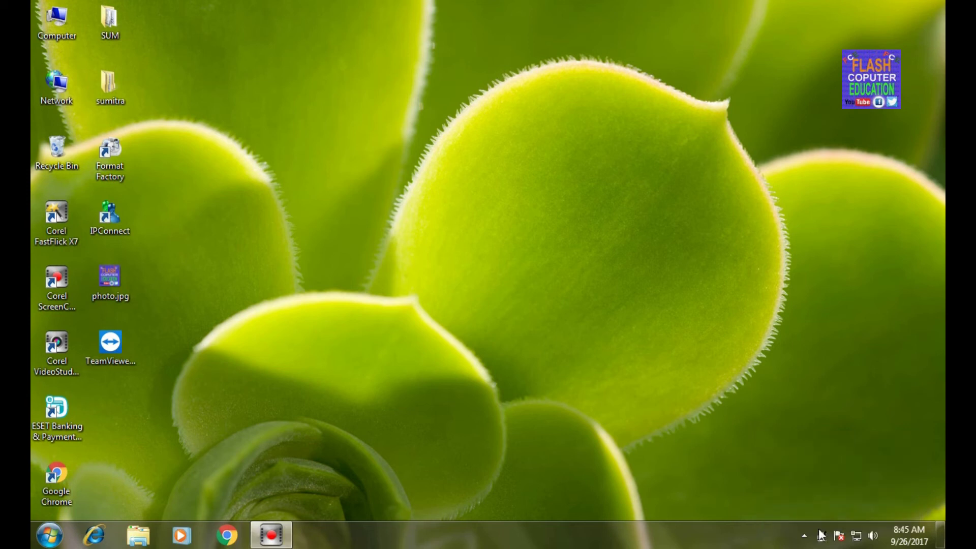